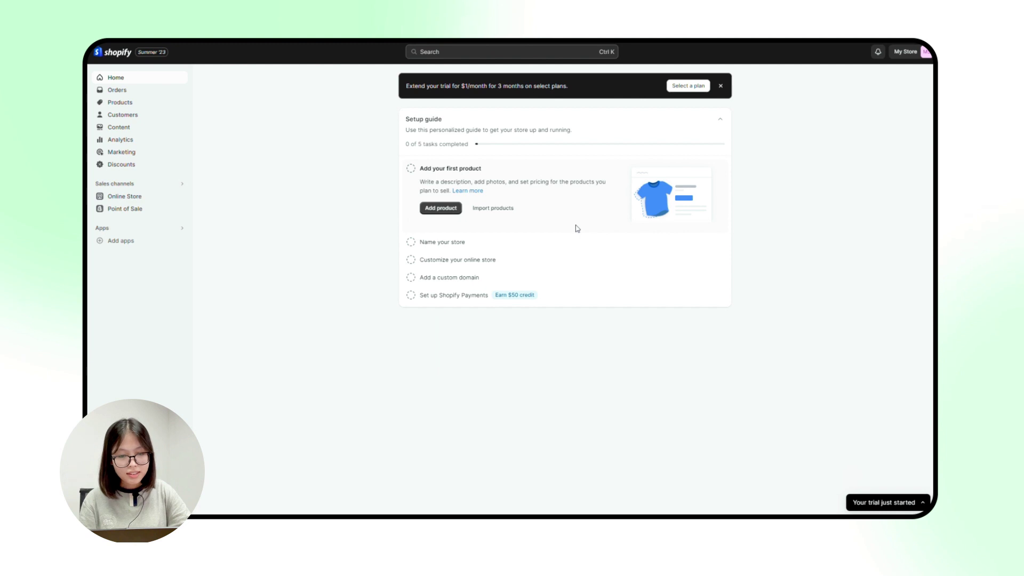
Open the Shopify App Store and browse the featured apps.
click(173, 241)
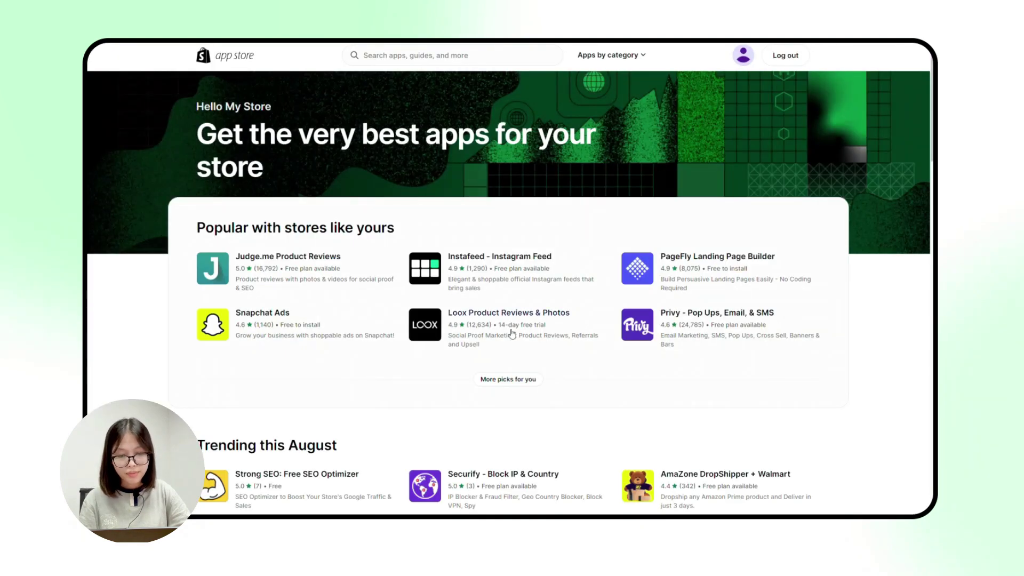
scroll(512, 334, down, 5)
scroll(512, 334, down, 12)
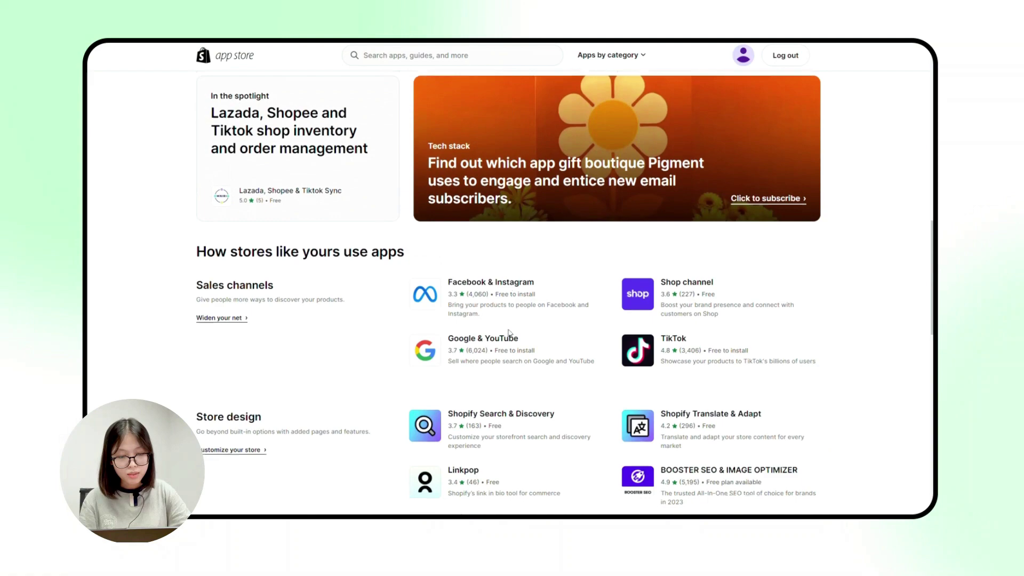
scroll(512, 334, down, 4)
scroll(512, 331, up, 15)
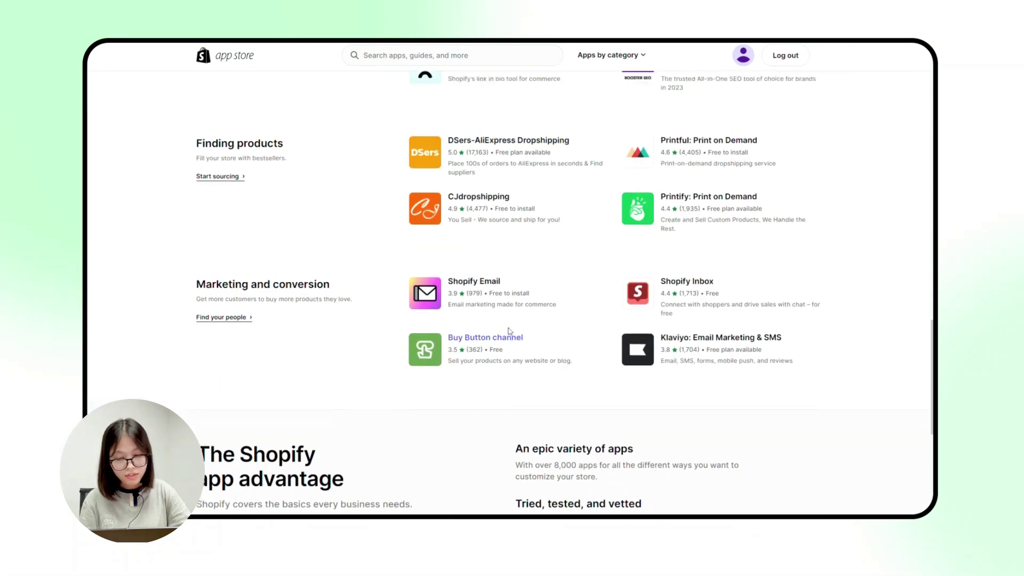
scroll(511, 327, up, 5)
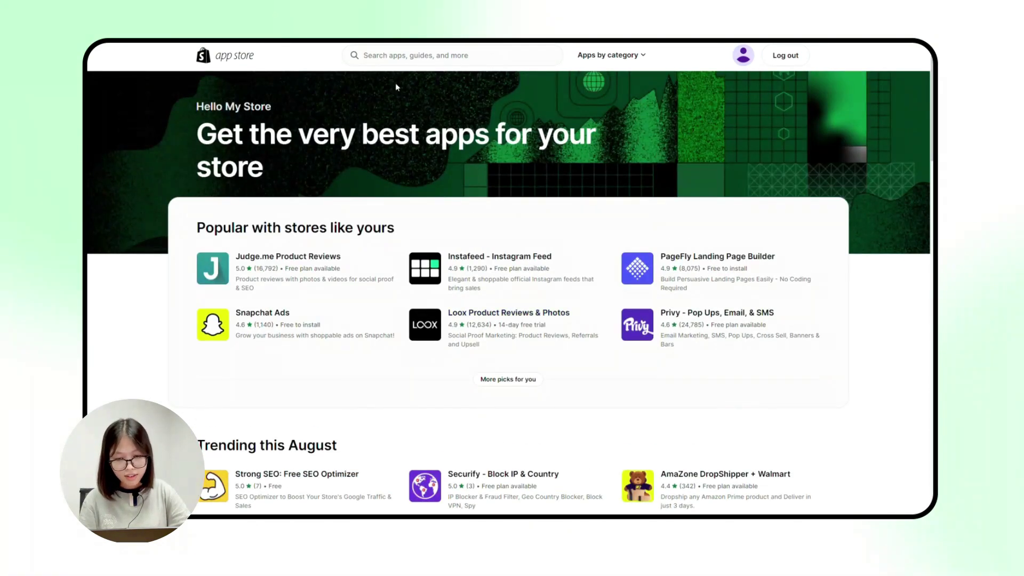
Search the App Store for 'tiktok' and install the TikTok app.
click(401, 60)
text(tiktok)
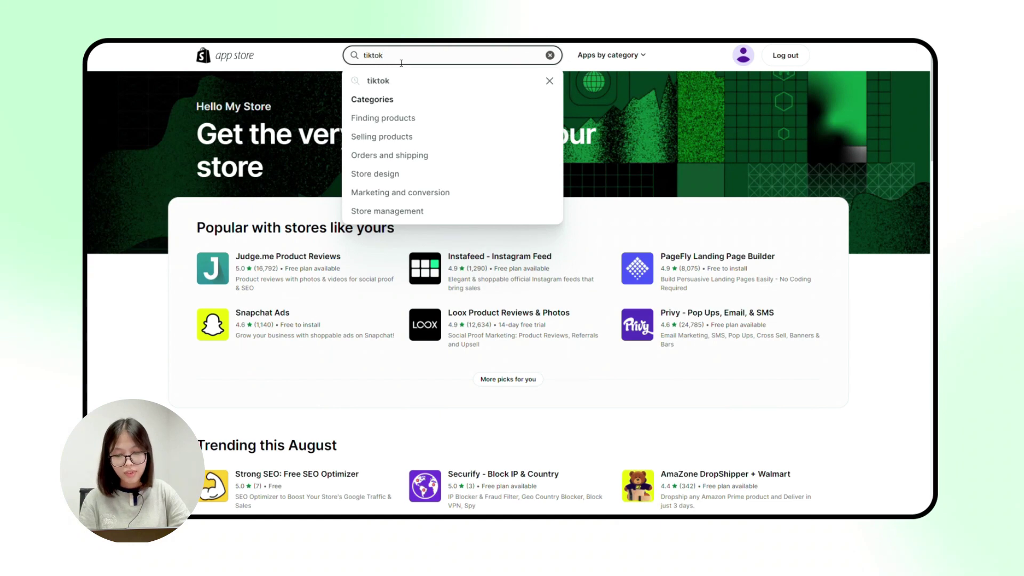
click(398, 82)
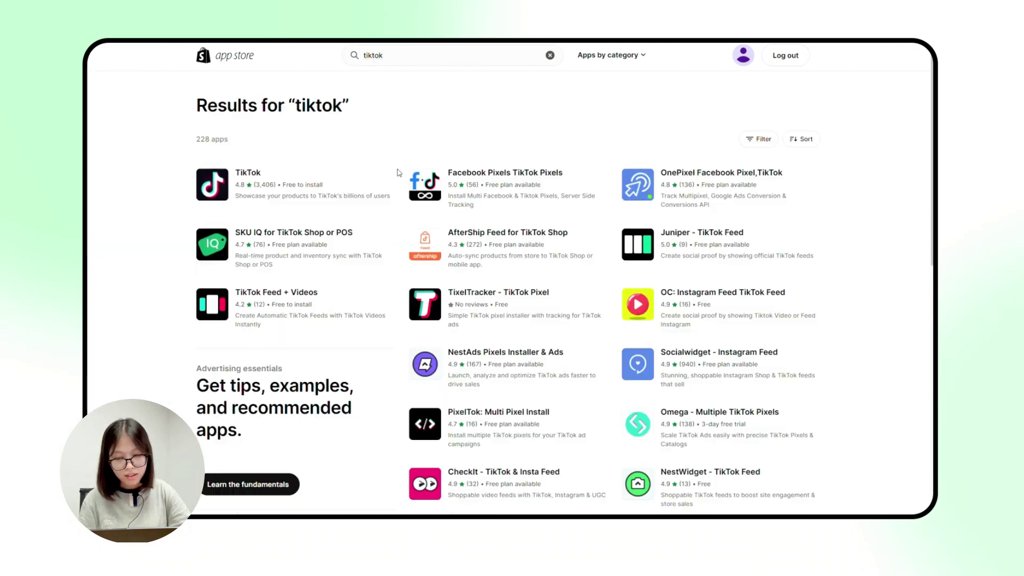
click(245, 175)
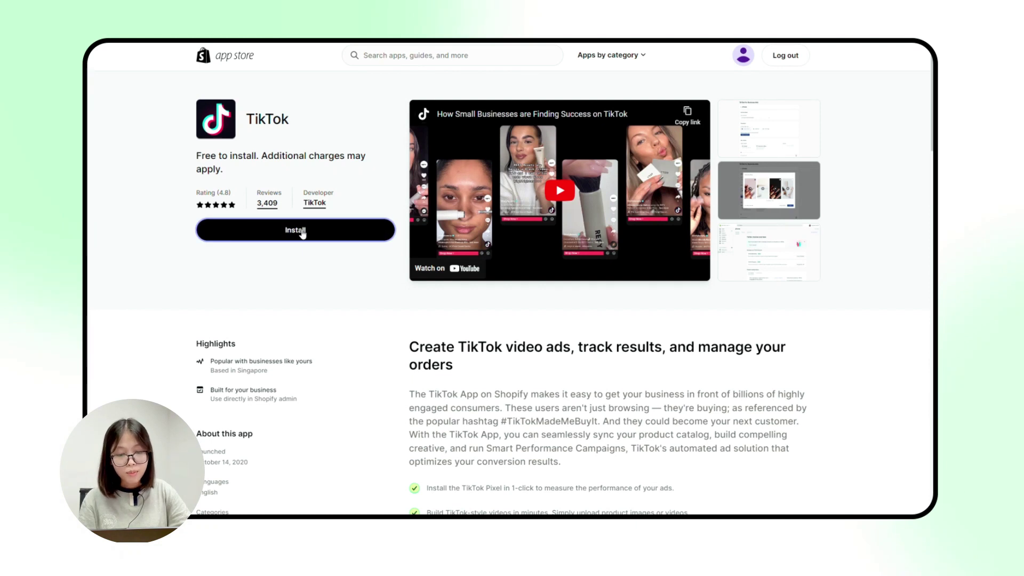
click(300, 233)
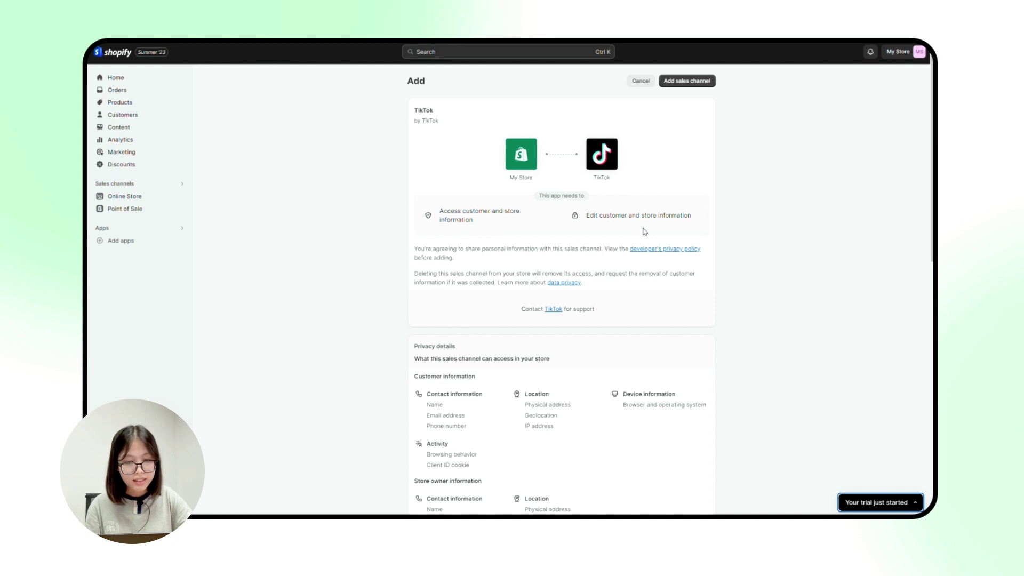
Add TikTok as a sales channel from its permissions page.
click(680, 87)
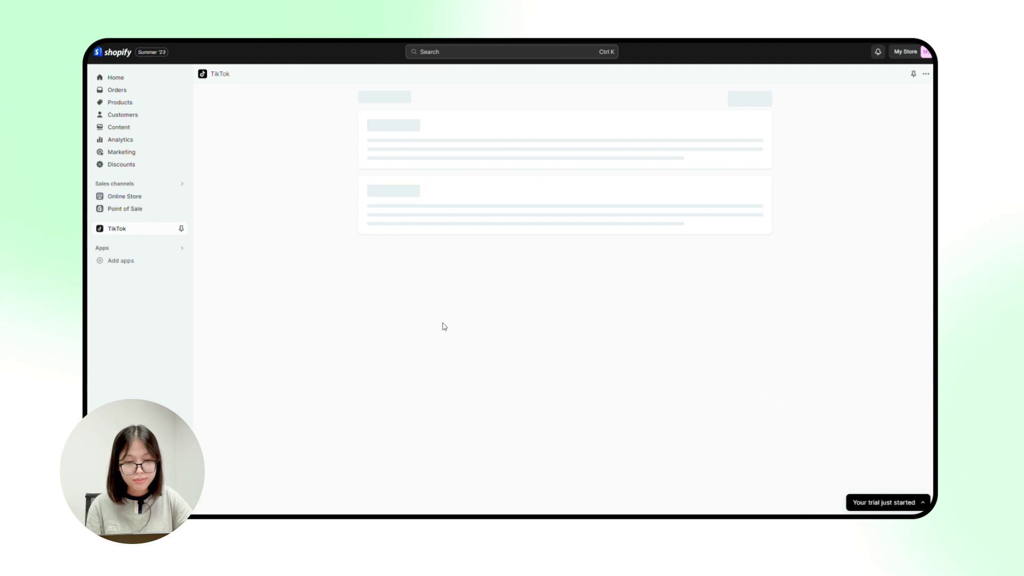
Begin TikTok marketing setup, preview new-account sign-up, then connect TikTok For Business.
click(498, 287)
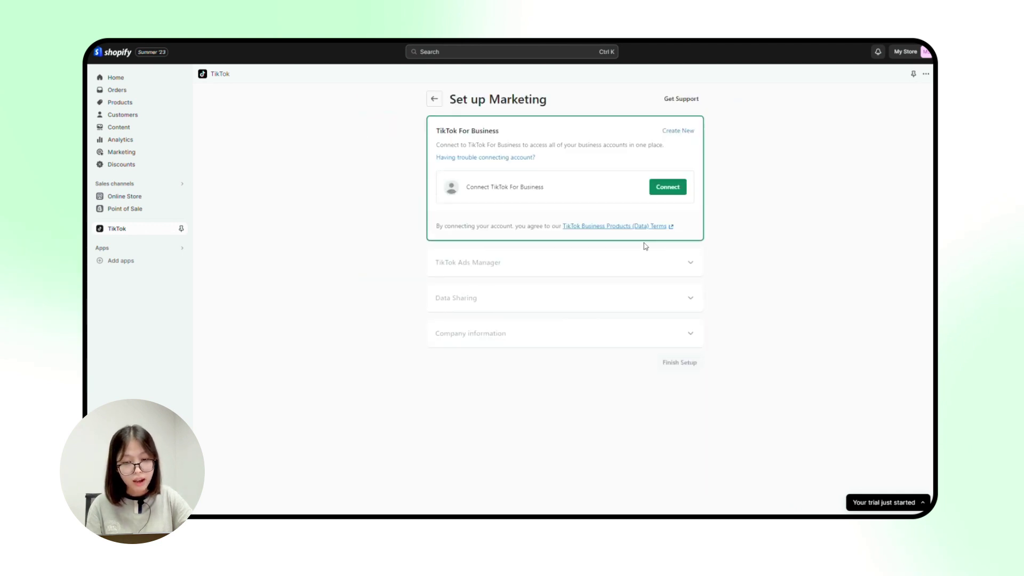
click(685, 134)
click(600, 262)
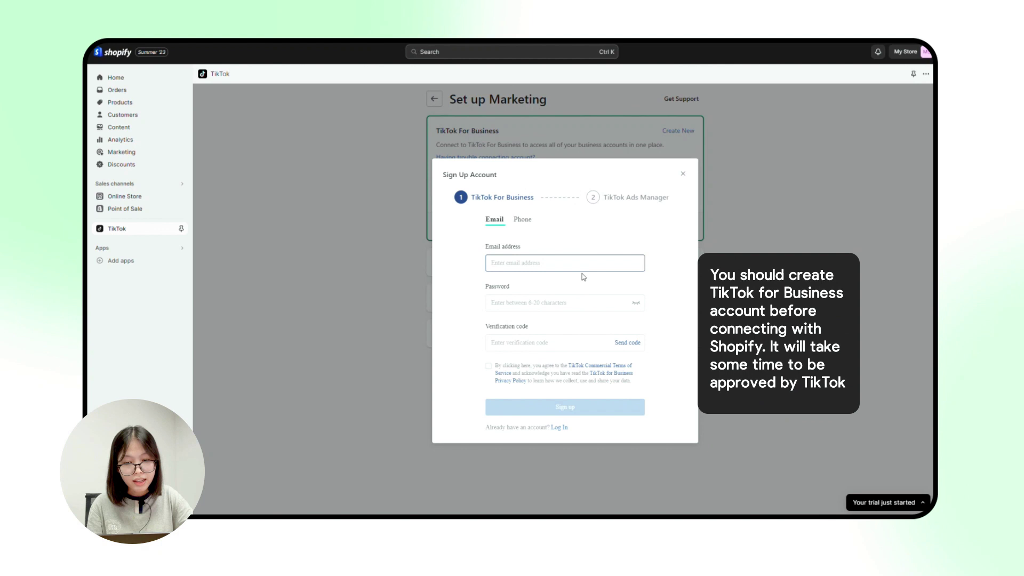
click(522, 220)
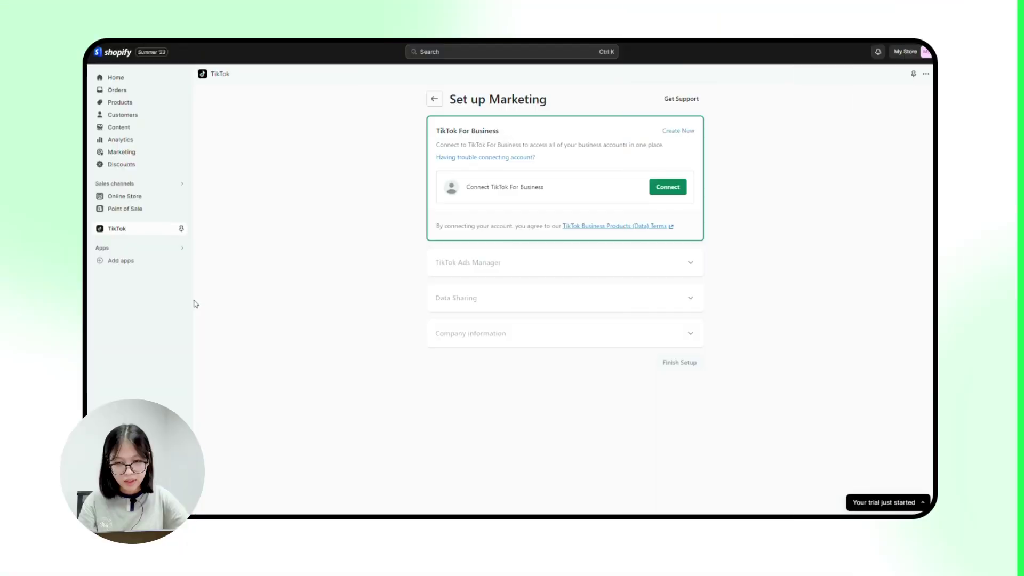
click(663, 190)
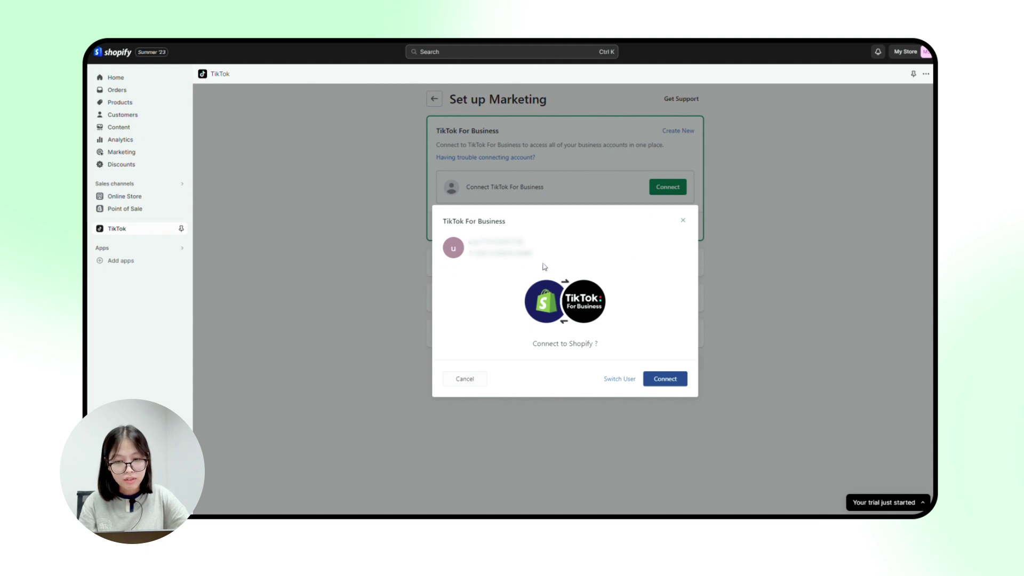
click(666, 379)
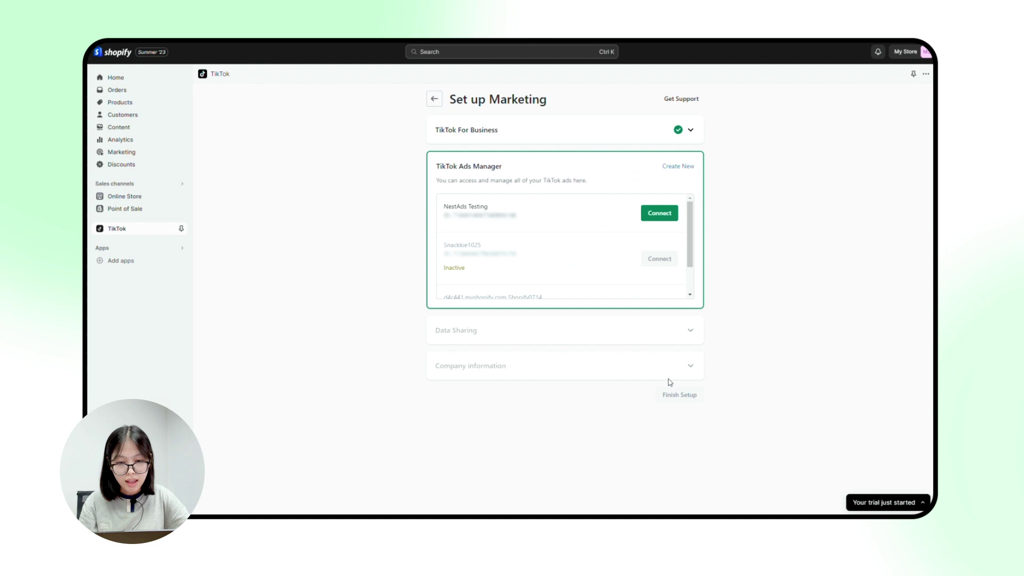
Cancel the new ads account sign-up and connect the existing TikTok Ads Manager account.
click(560, 139)
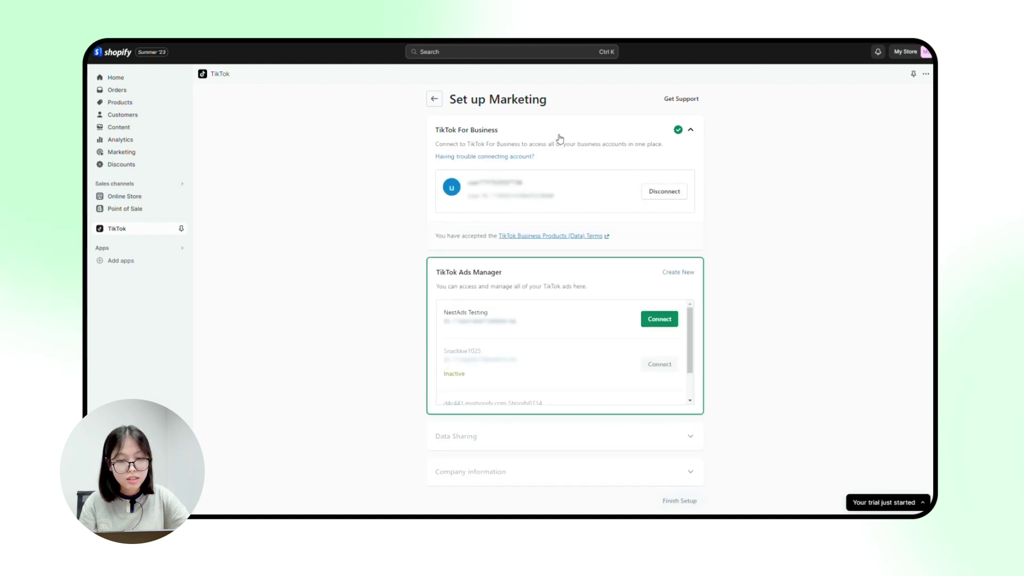
click(560, 139)
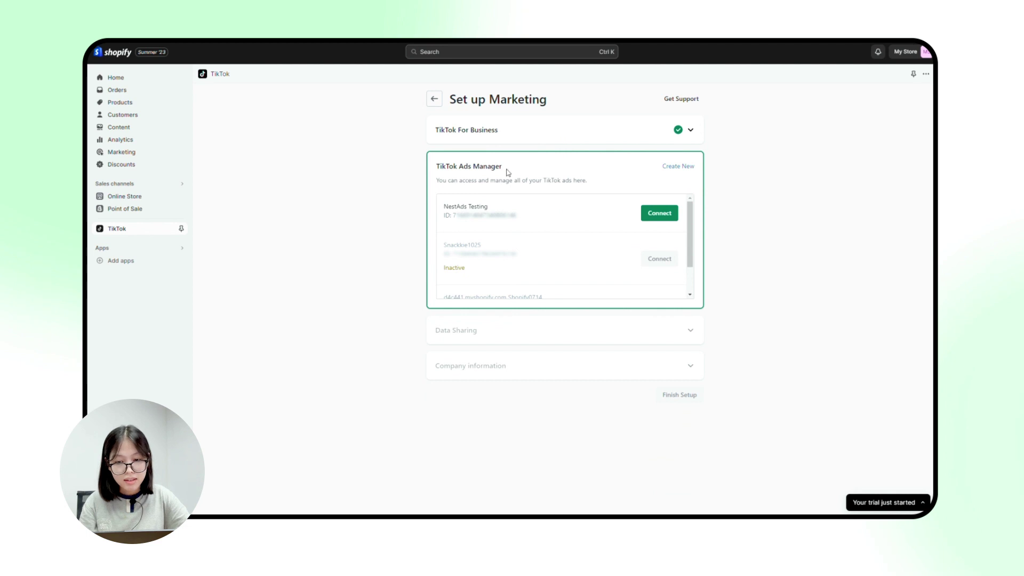
scroll(547, 263, down, 2)
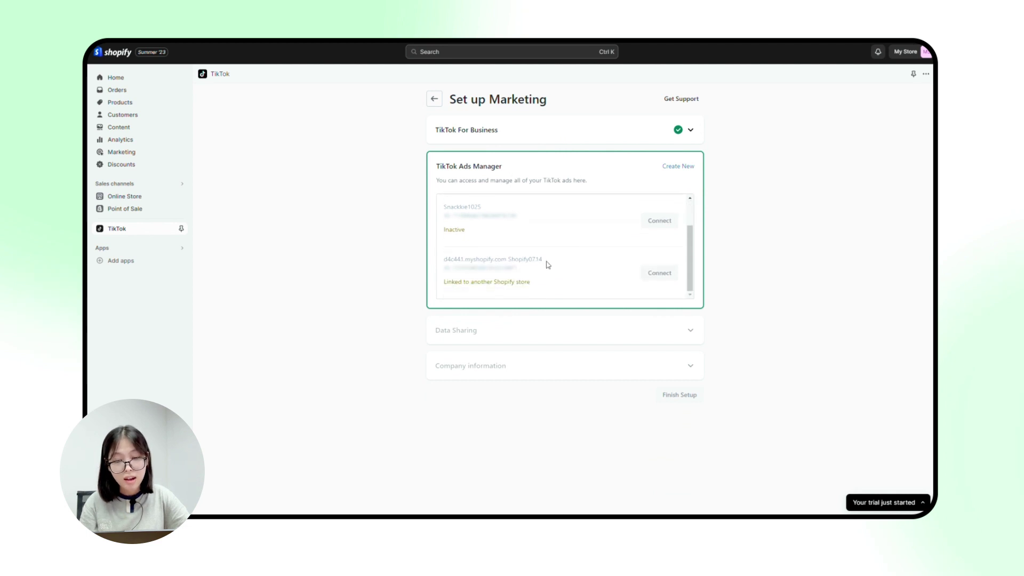
scroll(547, 264, up, 2)
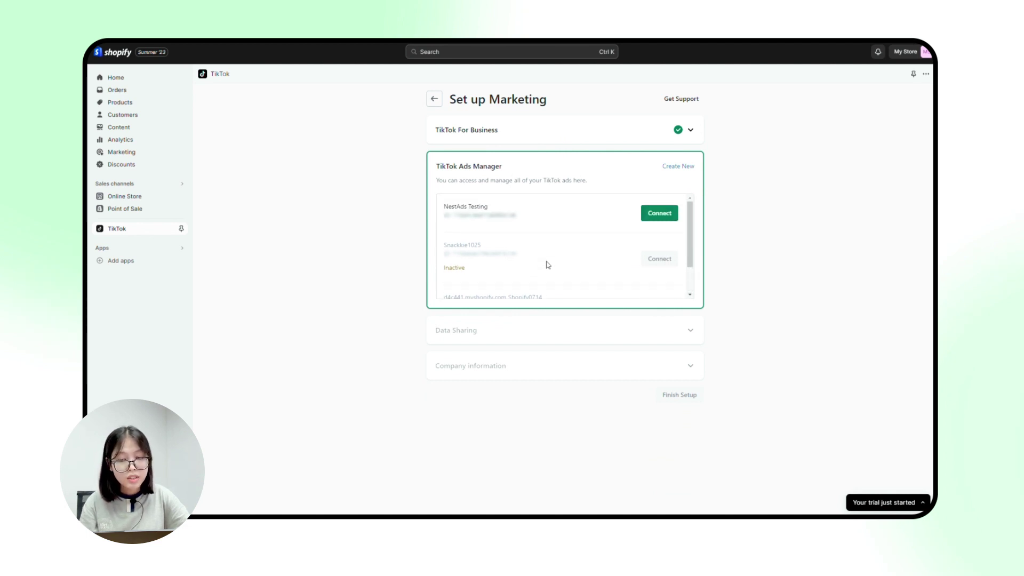
click(678, 167)
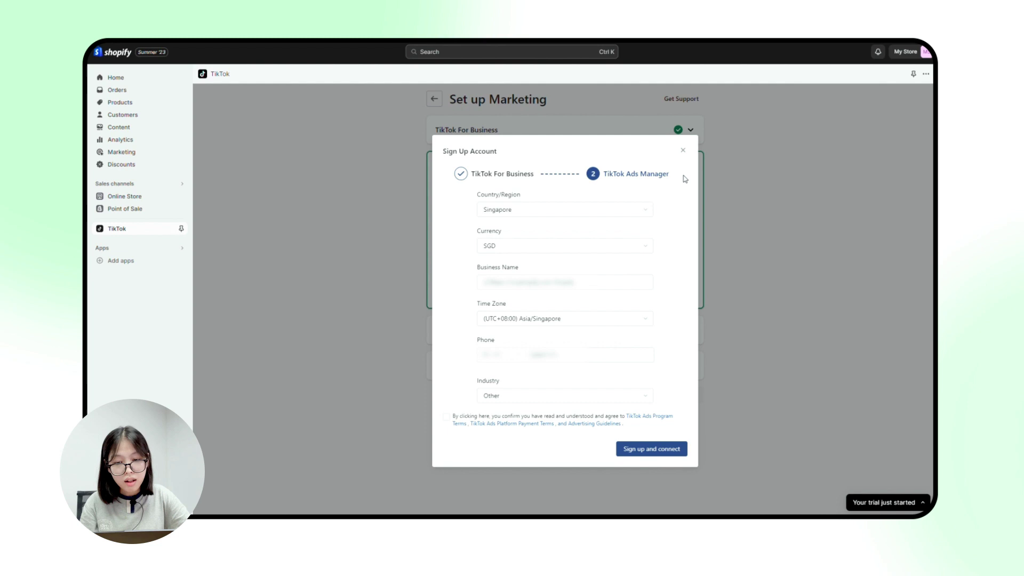
click(683, 151)
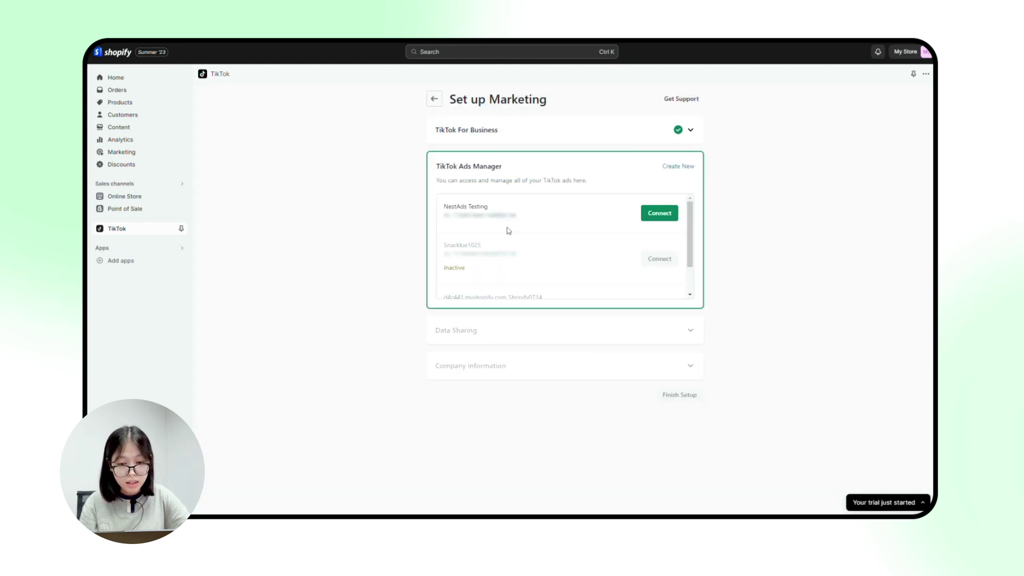
click(658, 214)
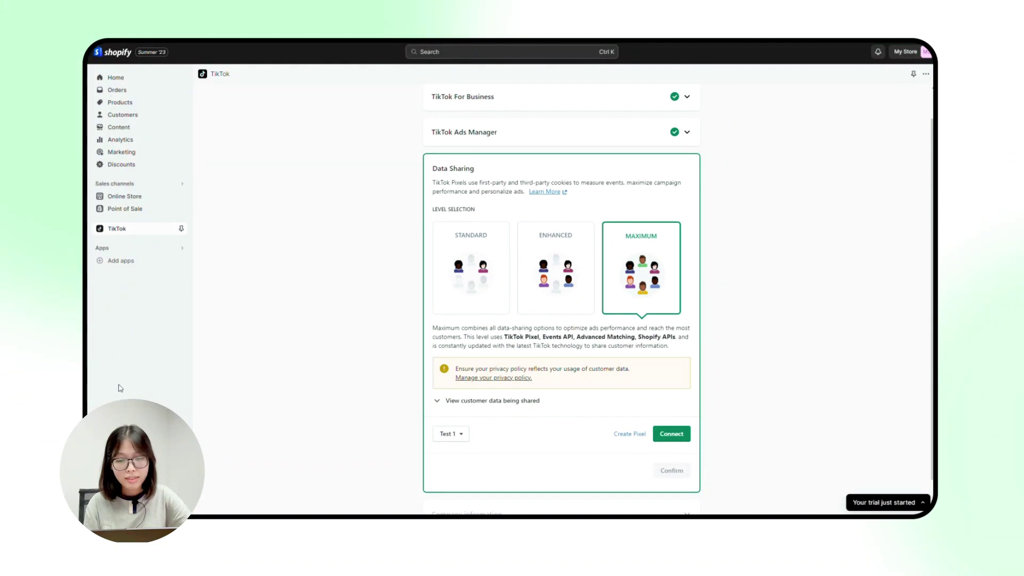
Compare the Standard, Enhanced and Maximum data sharing levels and choose Maximum.
click(480, 305)
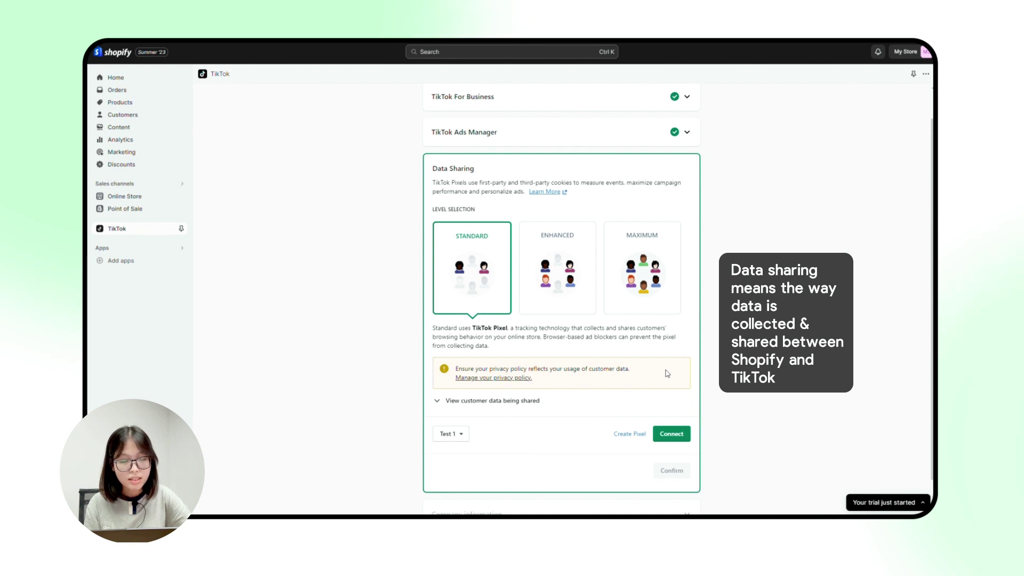
click(520, 401)
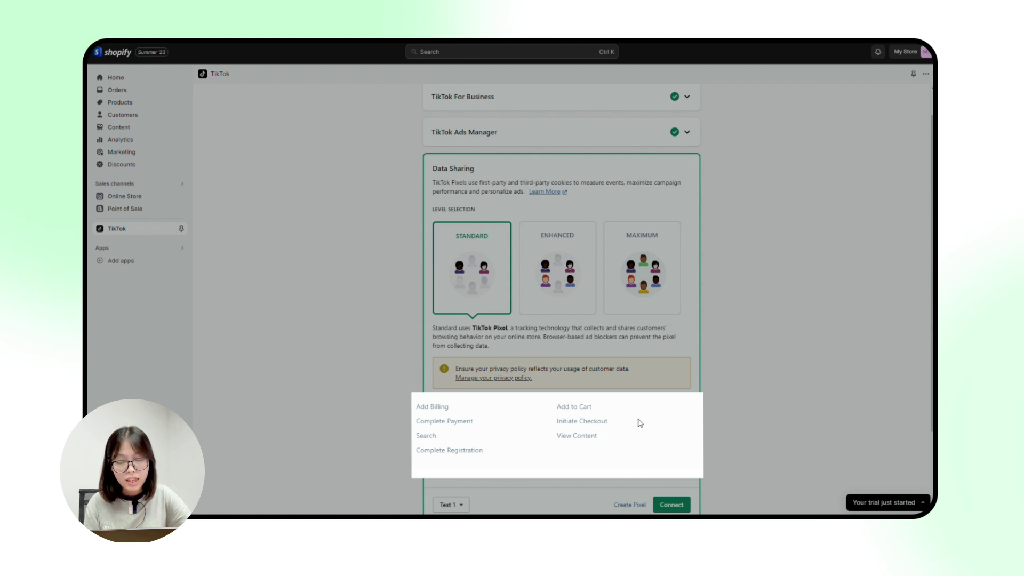
click(584, 308)
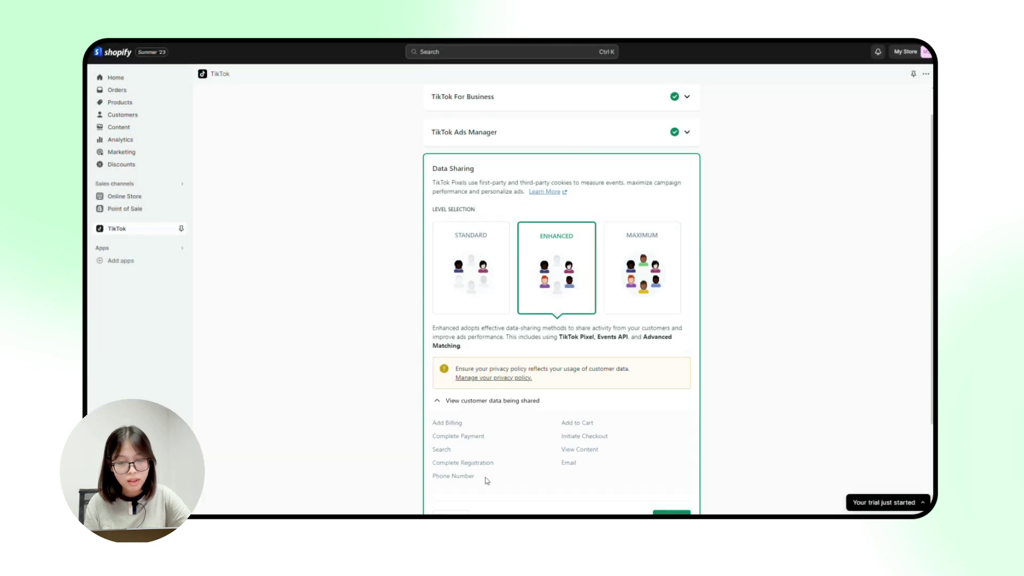
click(648, 307)
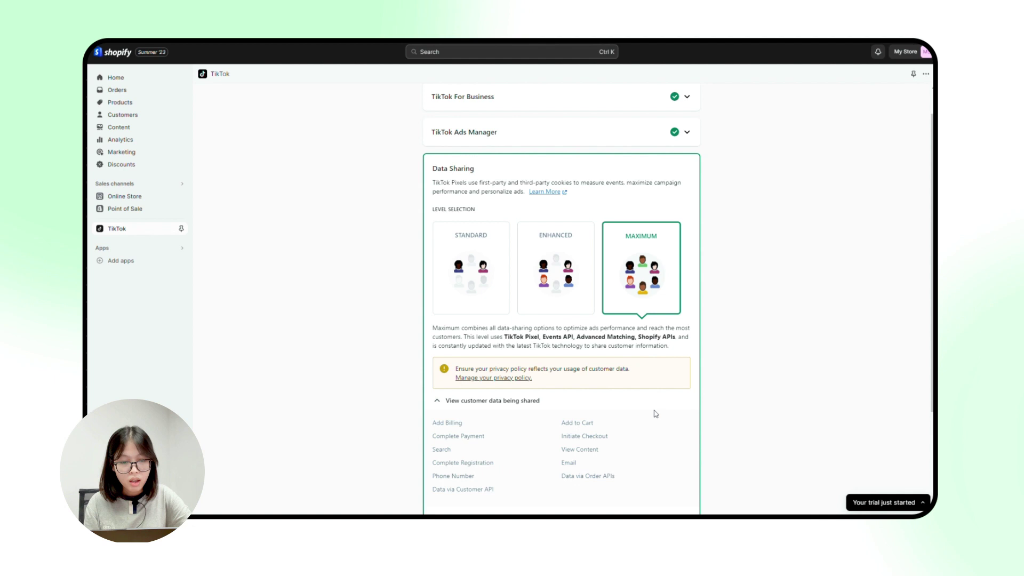
scroll(655, 409, down, 1)
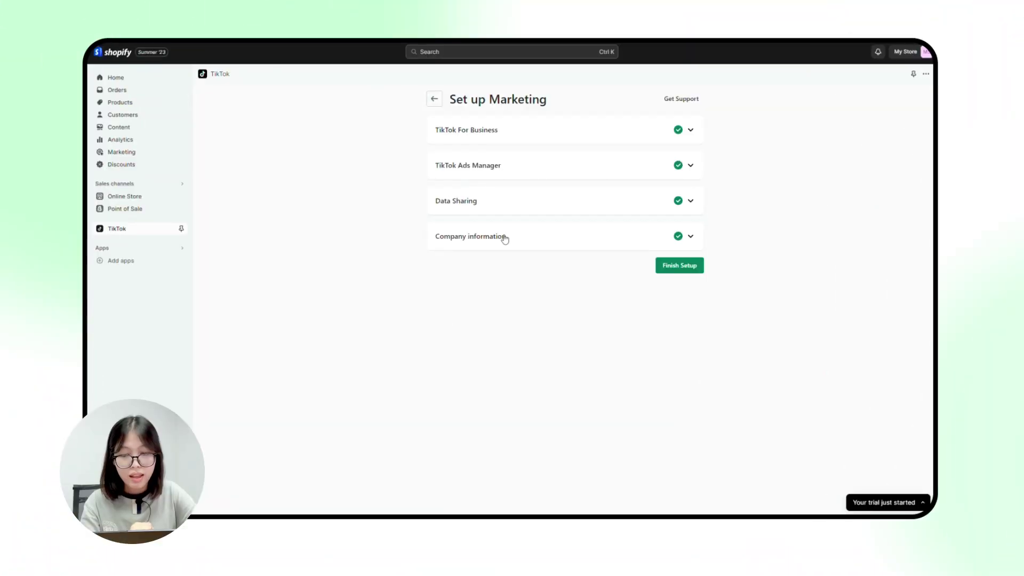
Review the completed Company information step and finish the TikTok marketing setup.
click(504, 236)
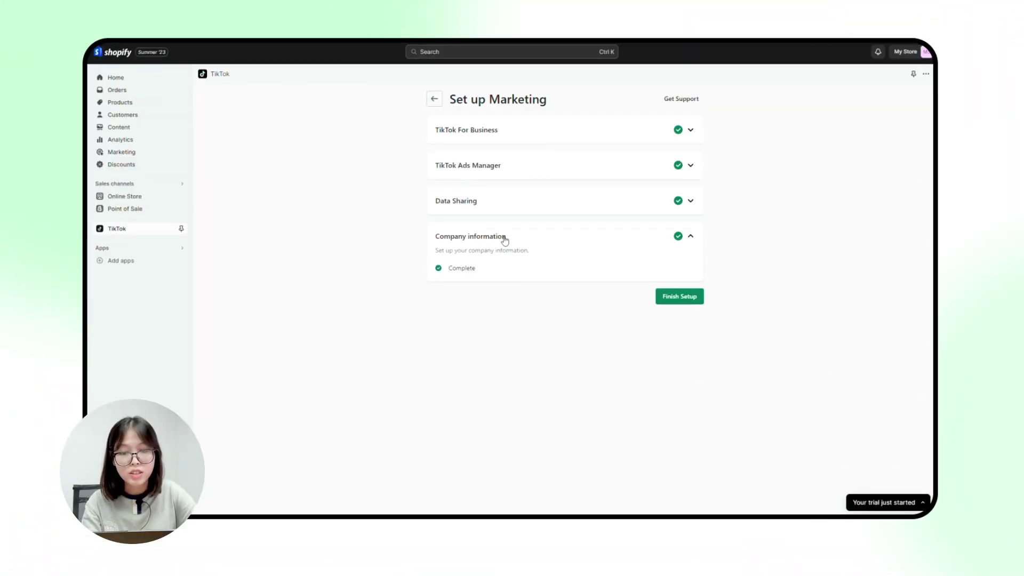
click(688, 300)
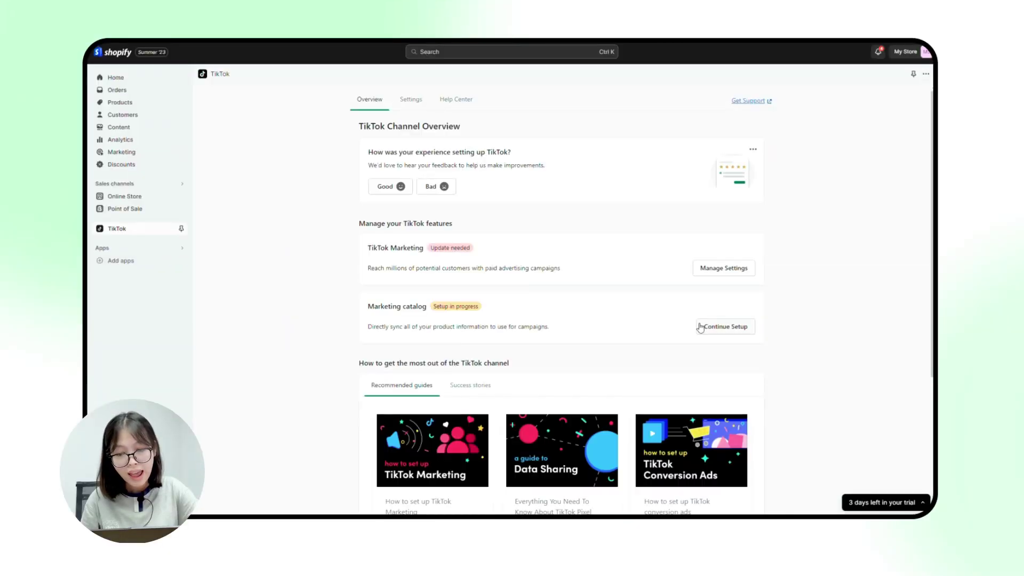
Resume the marketing catalog setup with a new Business Center account and approve access.
click(735, 334)
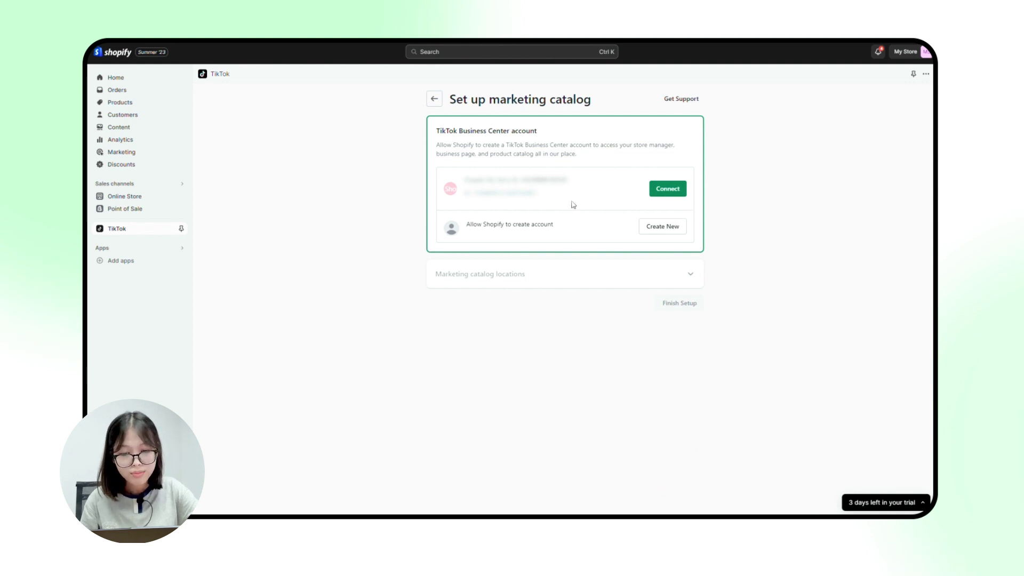
click(664, 229)
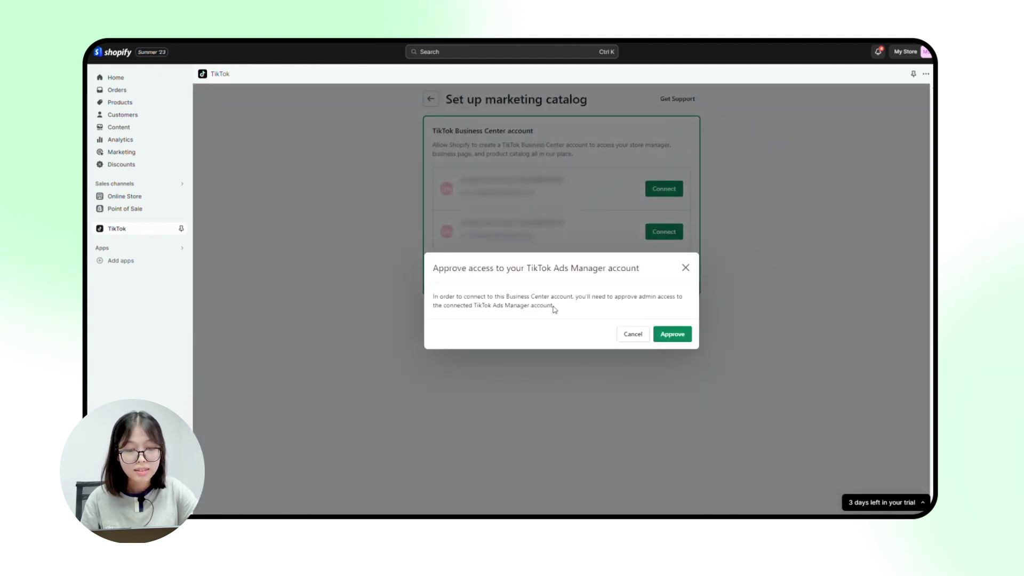
click(676, 335)
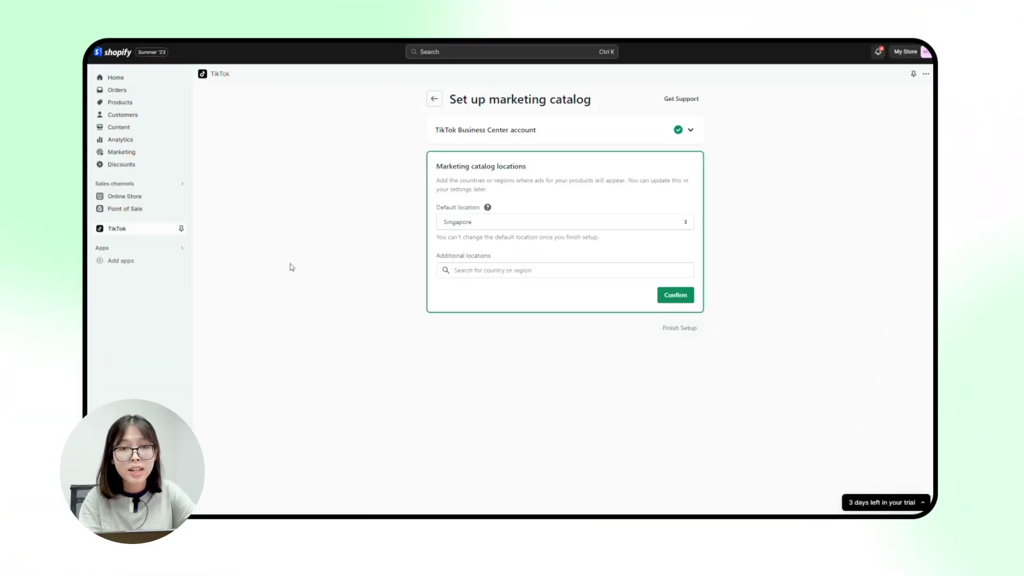
Keep Singapore as the catalog's default location and confirm the locations.
click(520, 228)
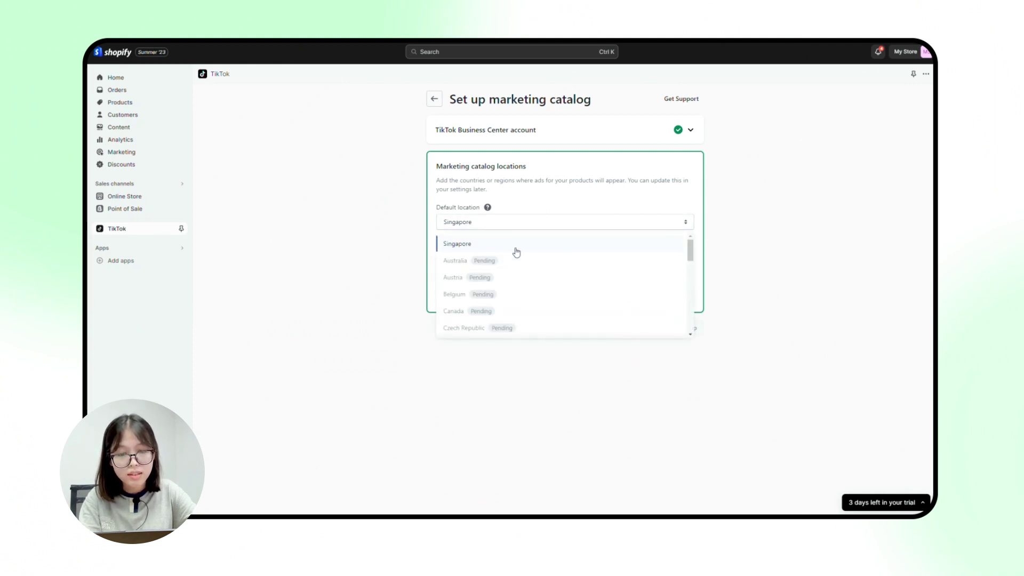
click(729, 204)
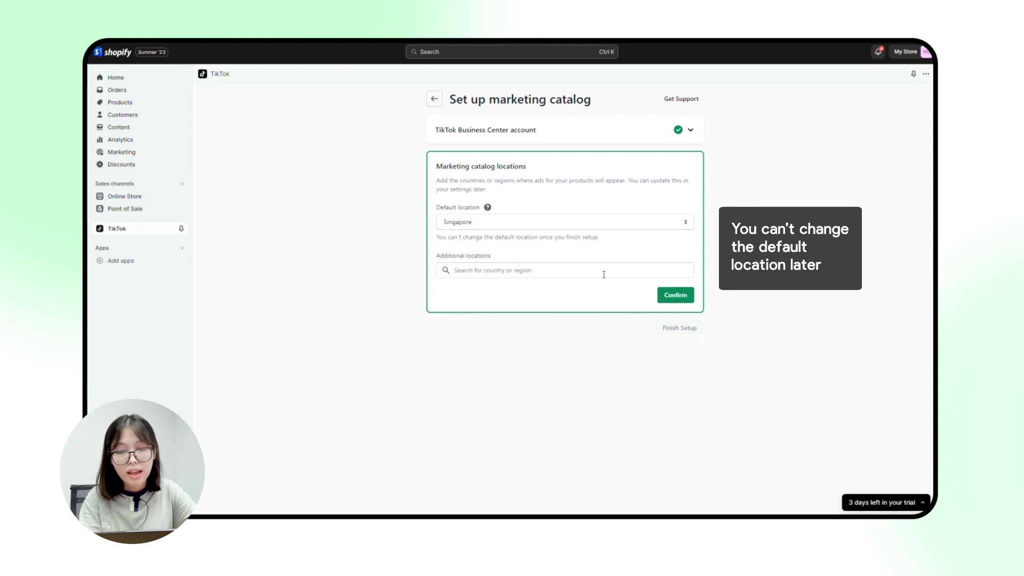
click(680, 297)
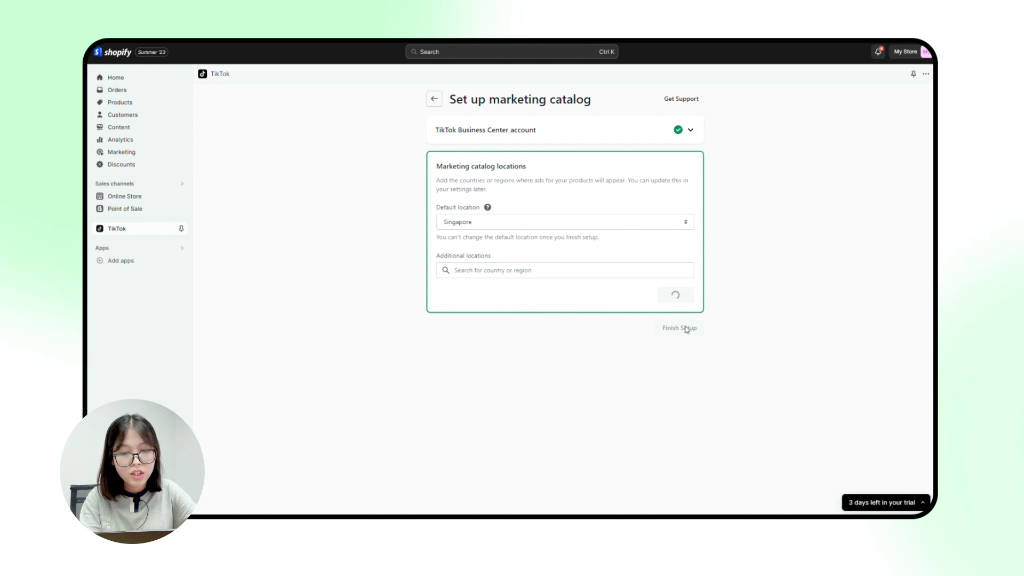